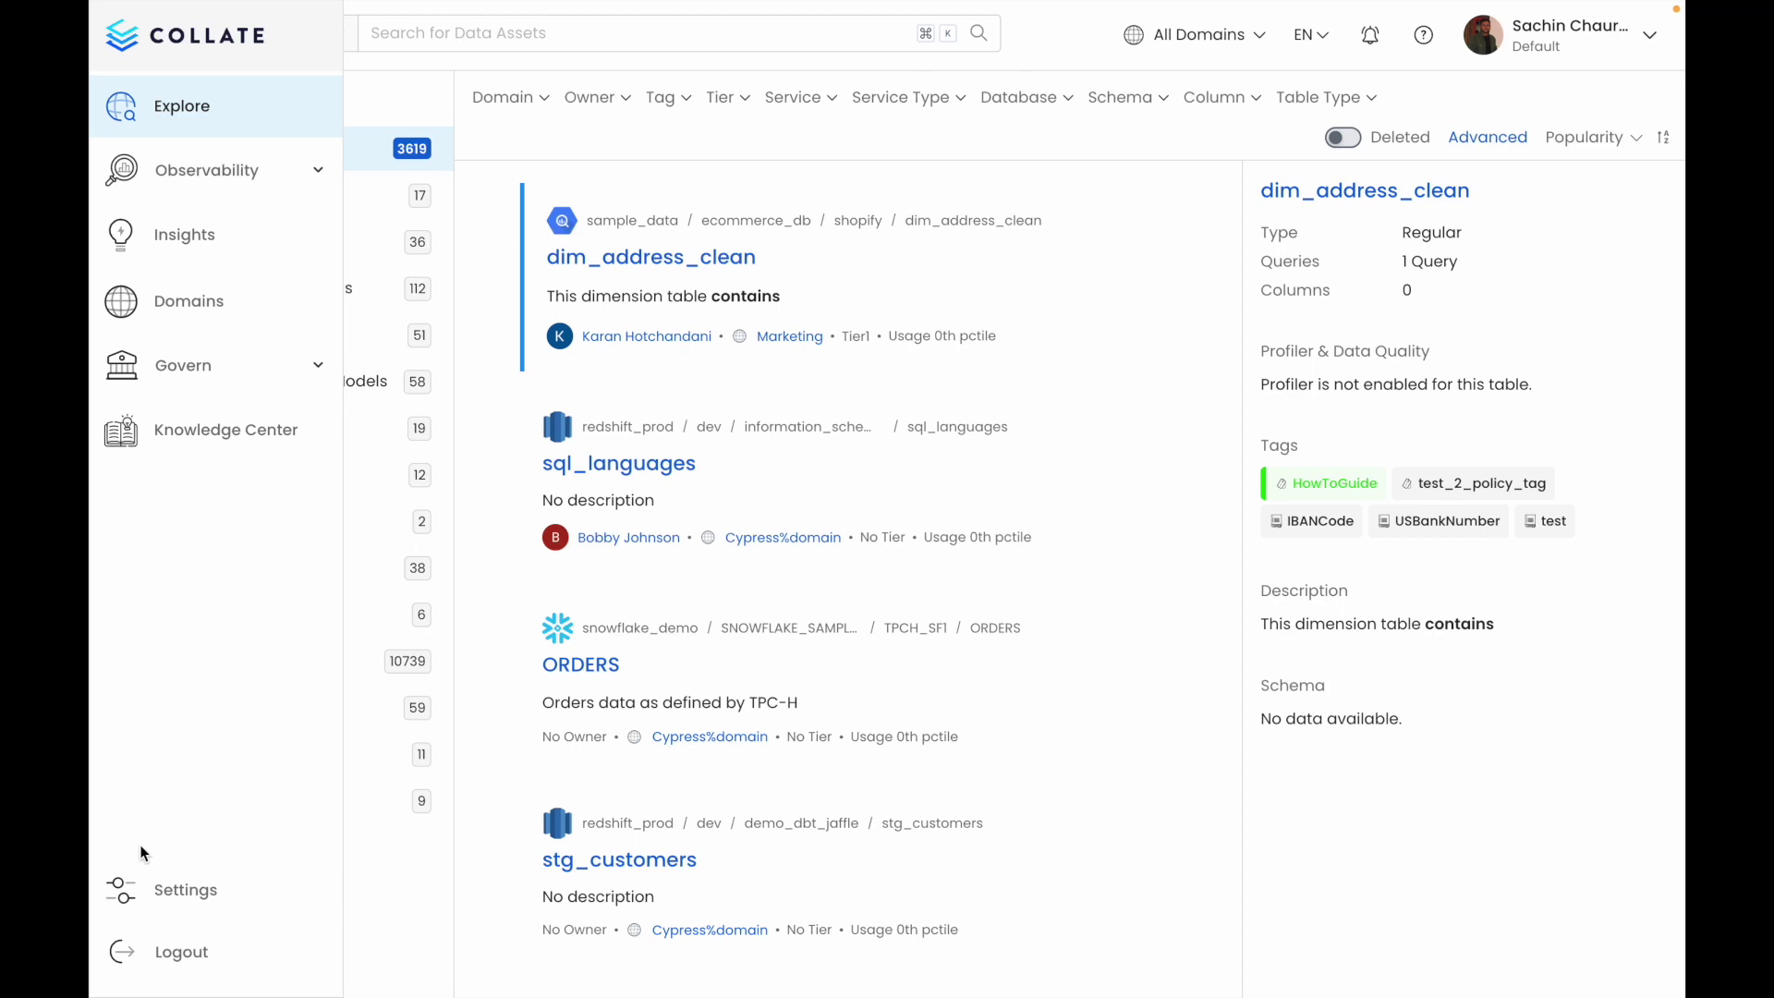
# Step: Go to Settings, then Preferences, and open the Theme customisation page
pyautogui.click(170, 893)
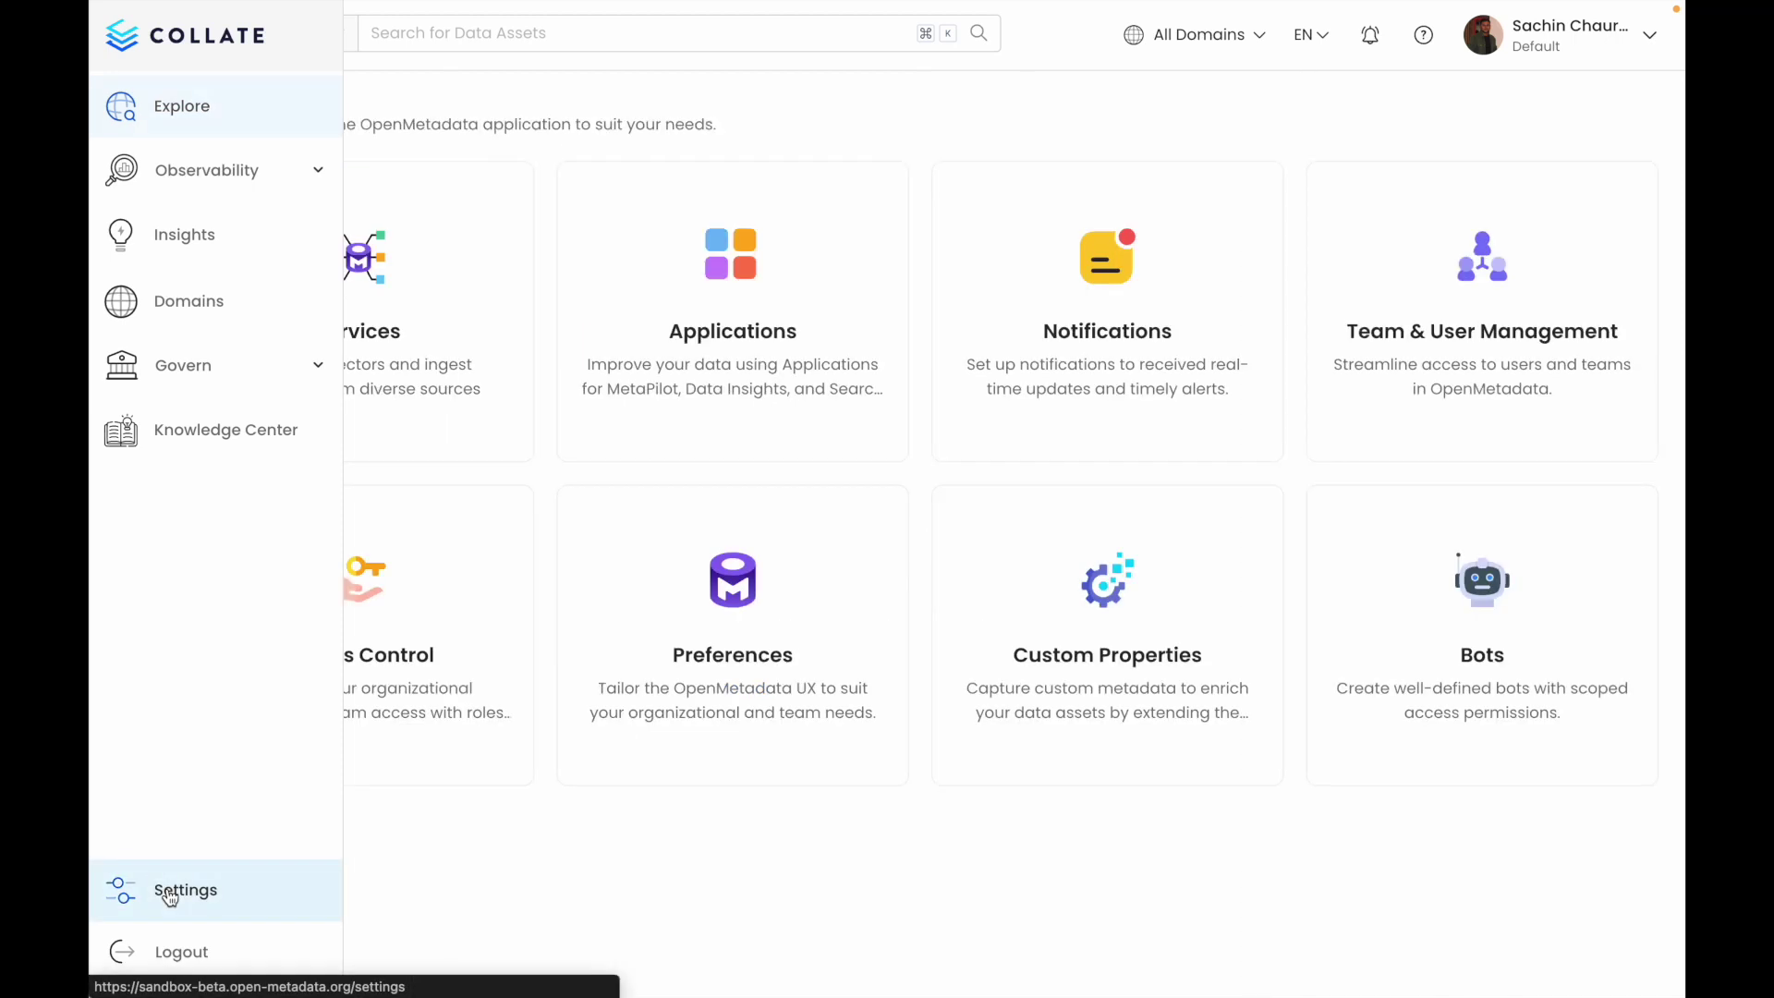
pyautogui.click(763, 627)
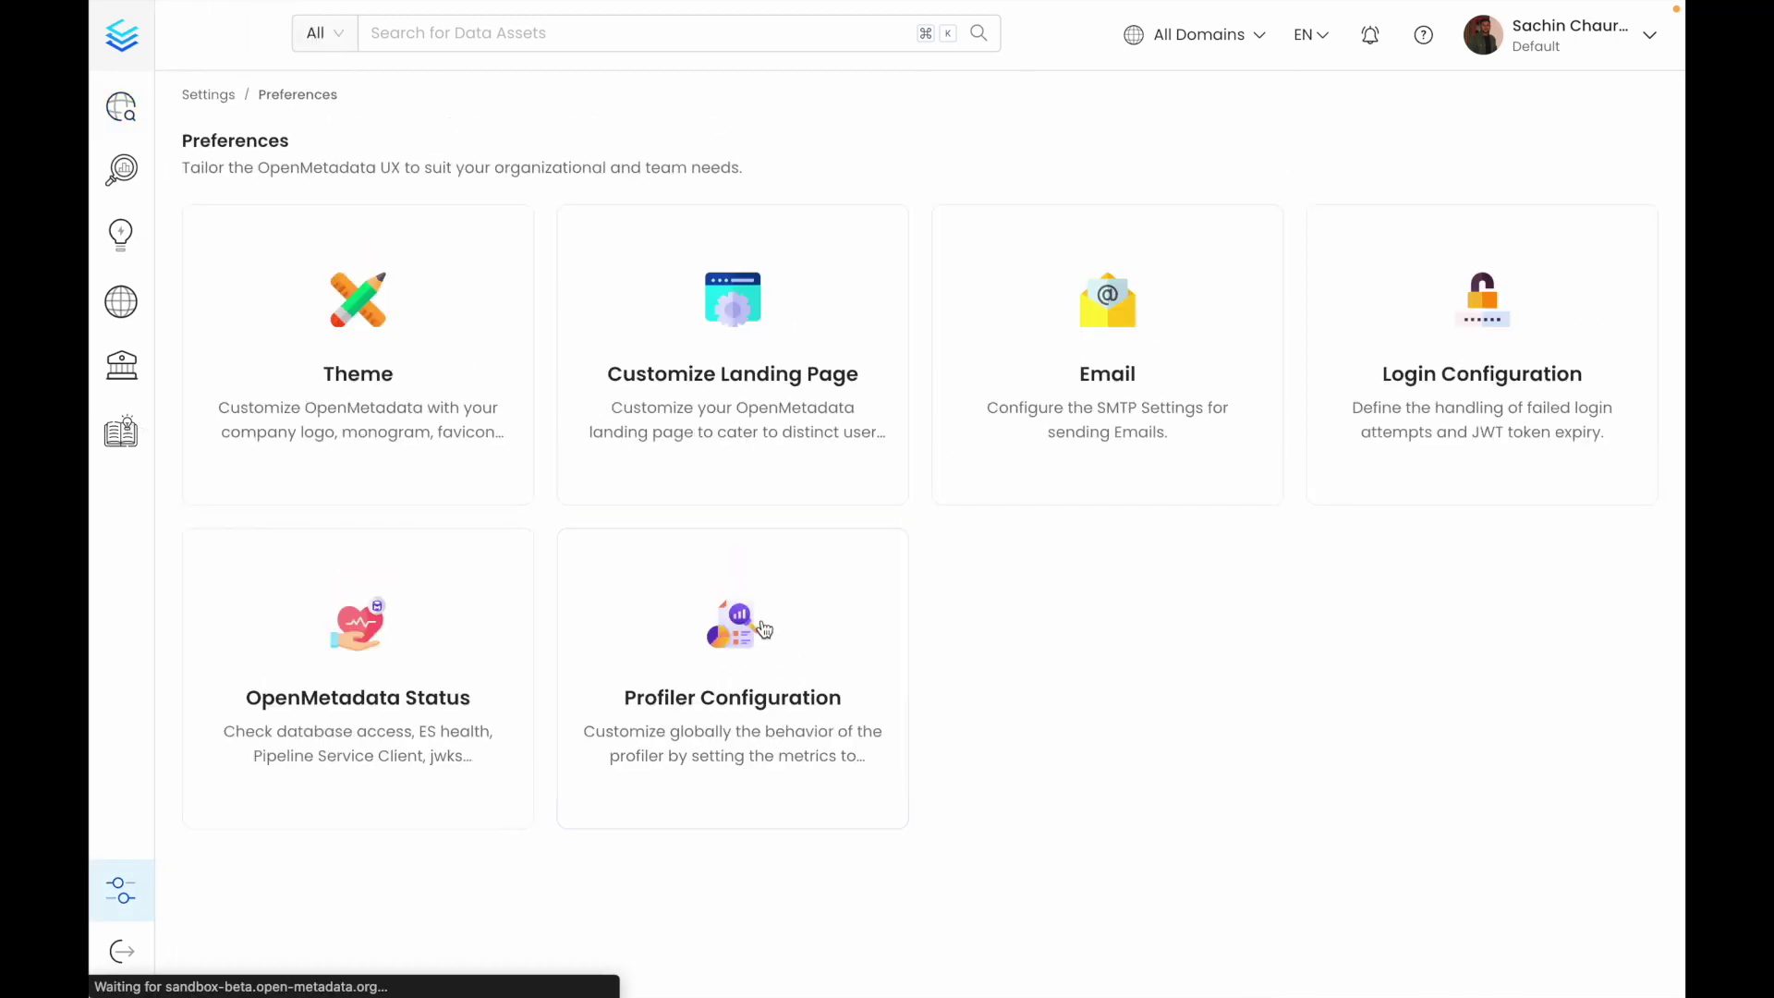
pyautogui.click(384, 300)
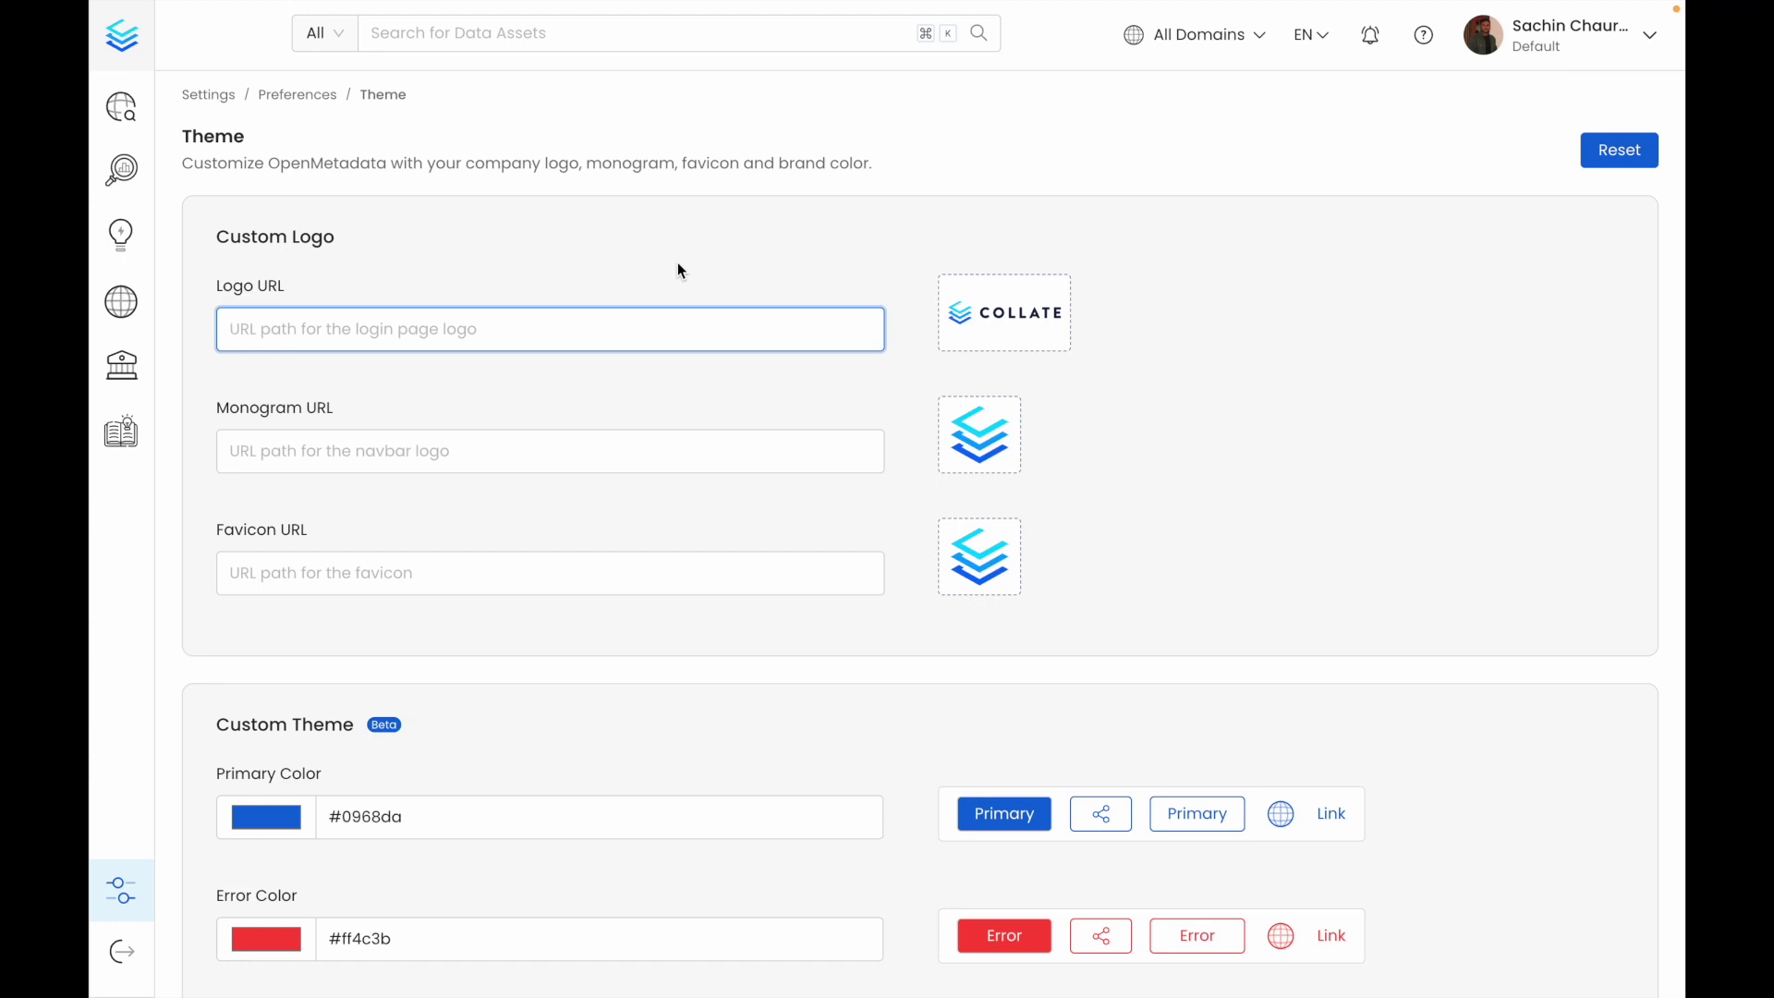
pyautogui.scroll(-3, 678, 269)
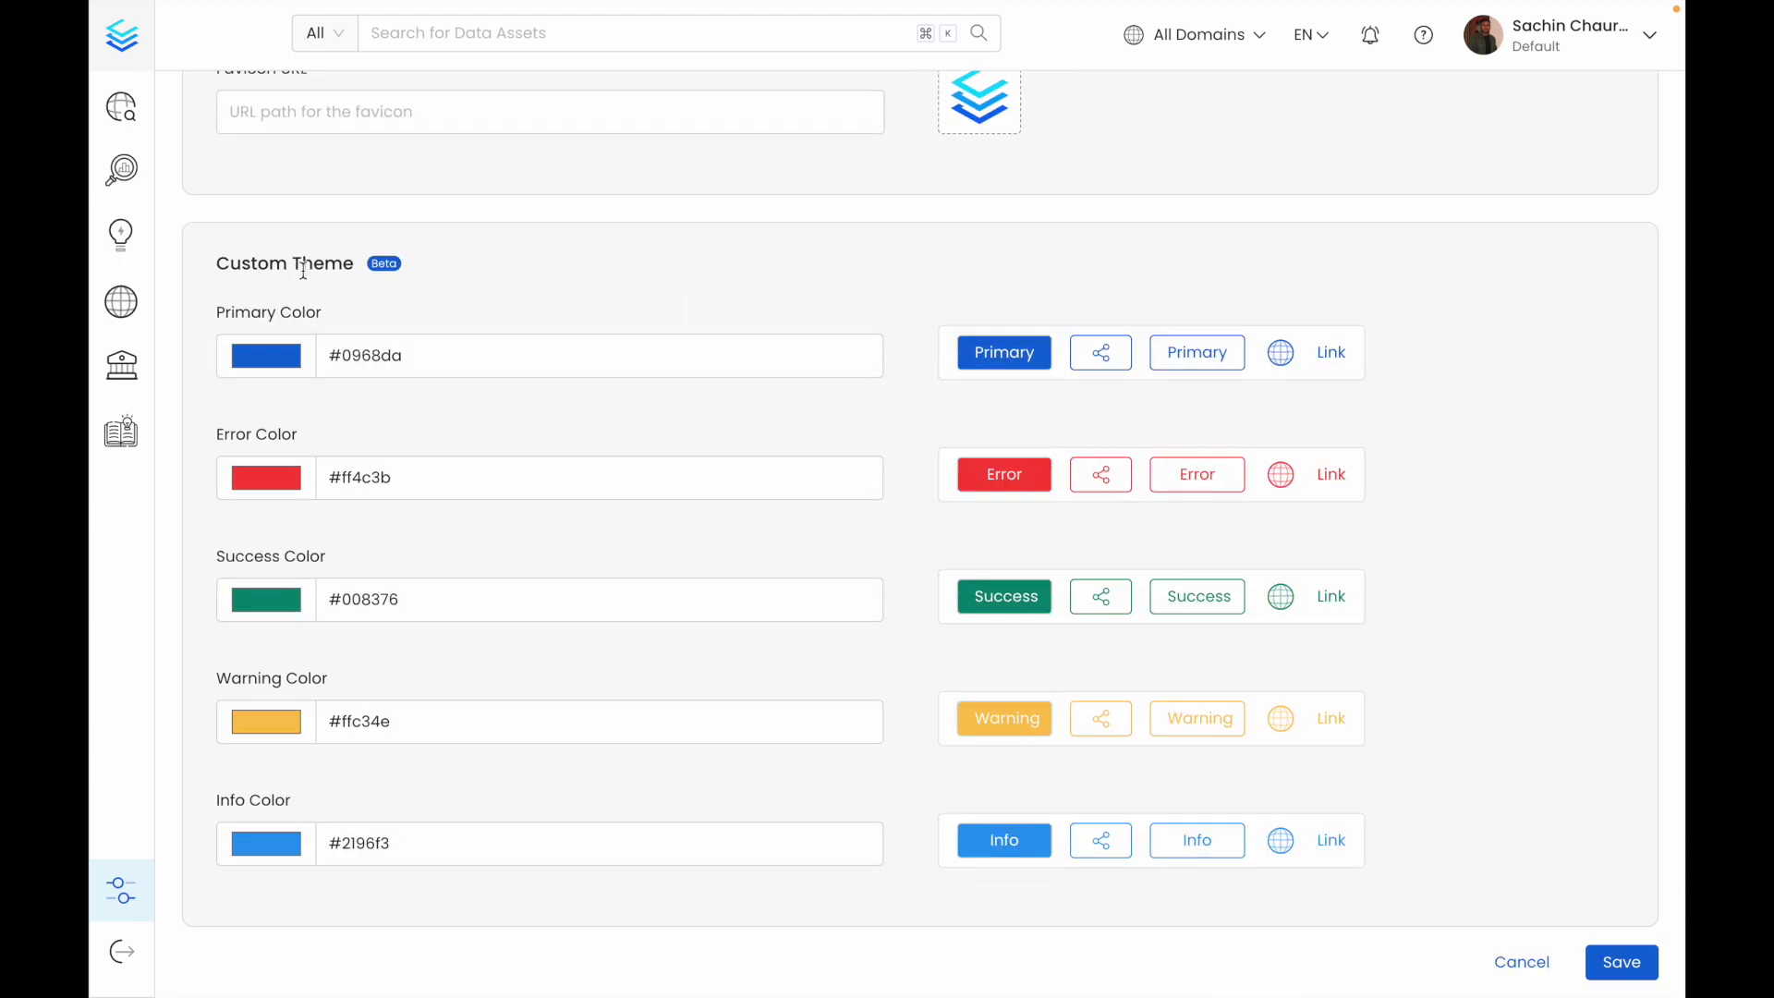
# Step: Select the Primary colour value in the Custom Theme section
pyautogui.click(502, 340)
# Step: Change the primary theme colour to purple #5309dc
pyautogui.click(269, 358)
pyautogui.click(270, 358)
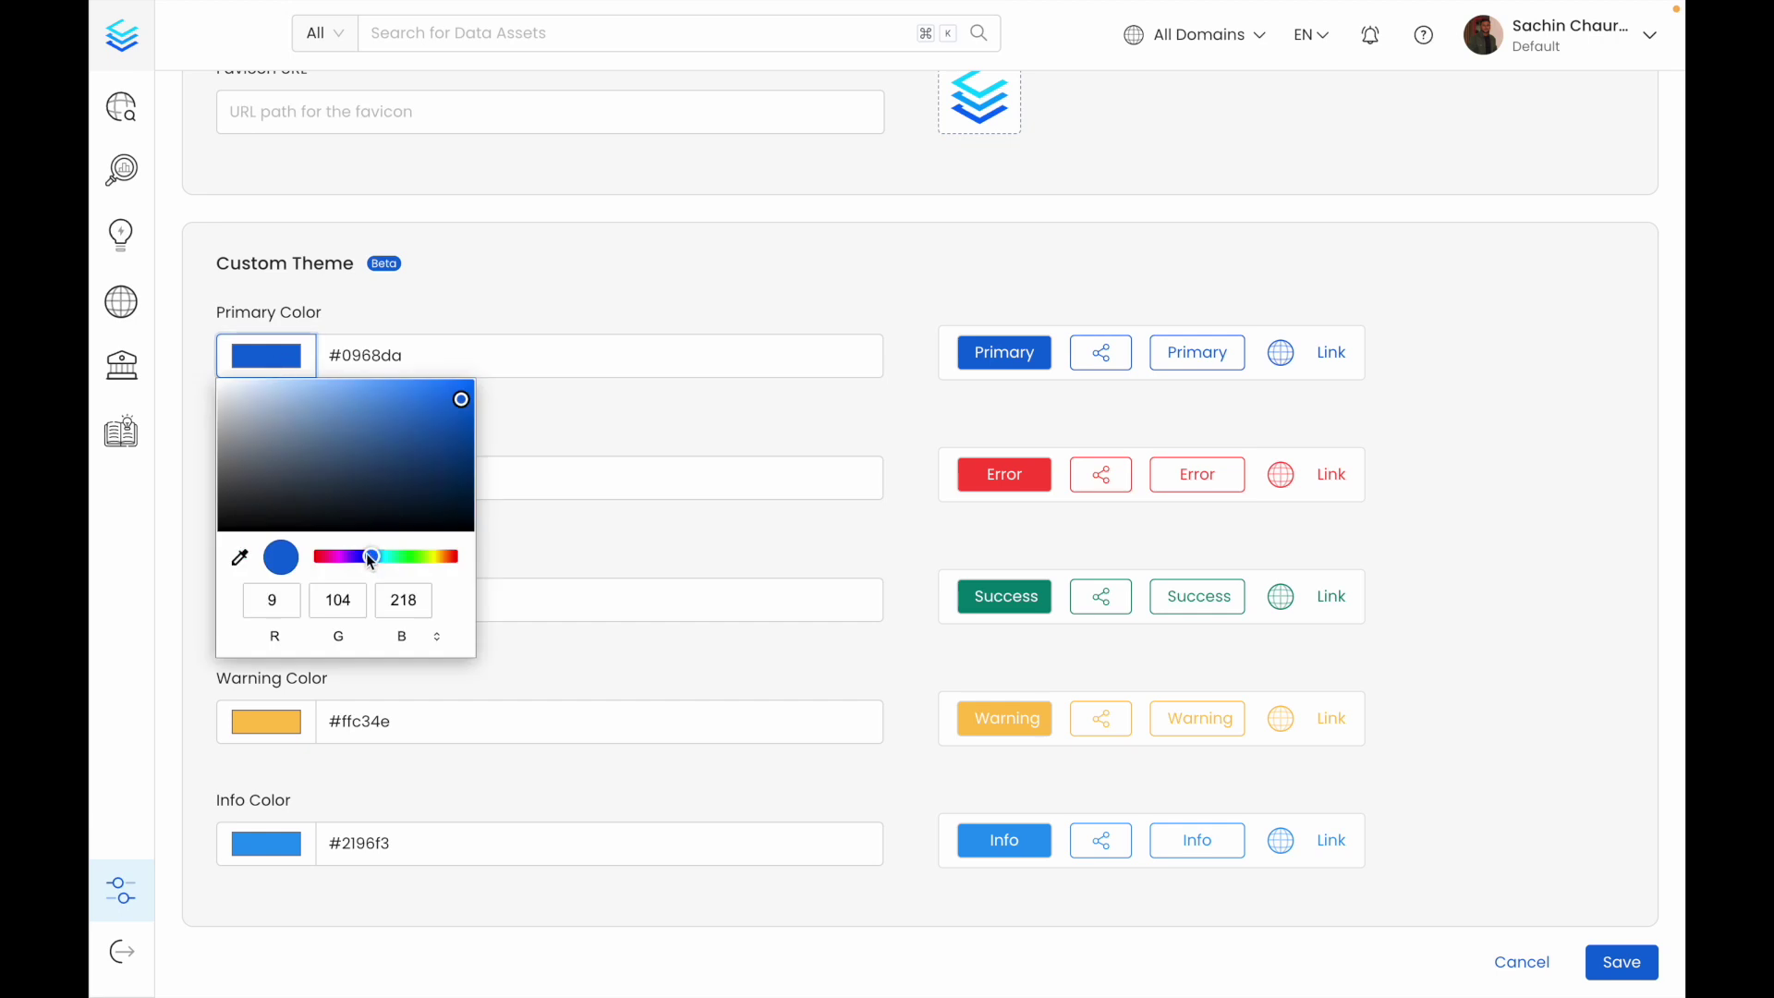
pyautogui.moveTo(366, 555); pyautogui.dragTo(354, 557)
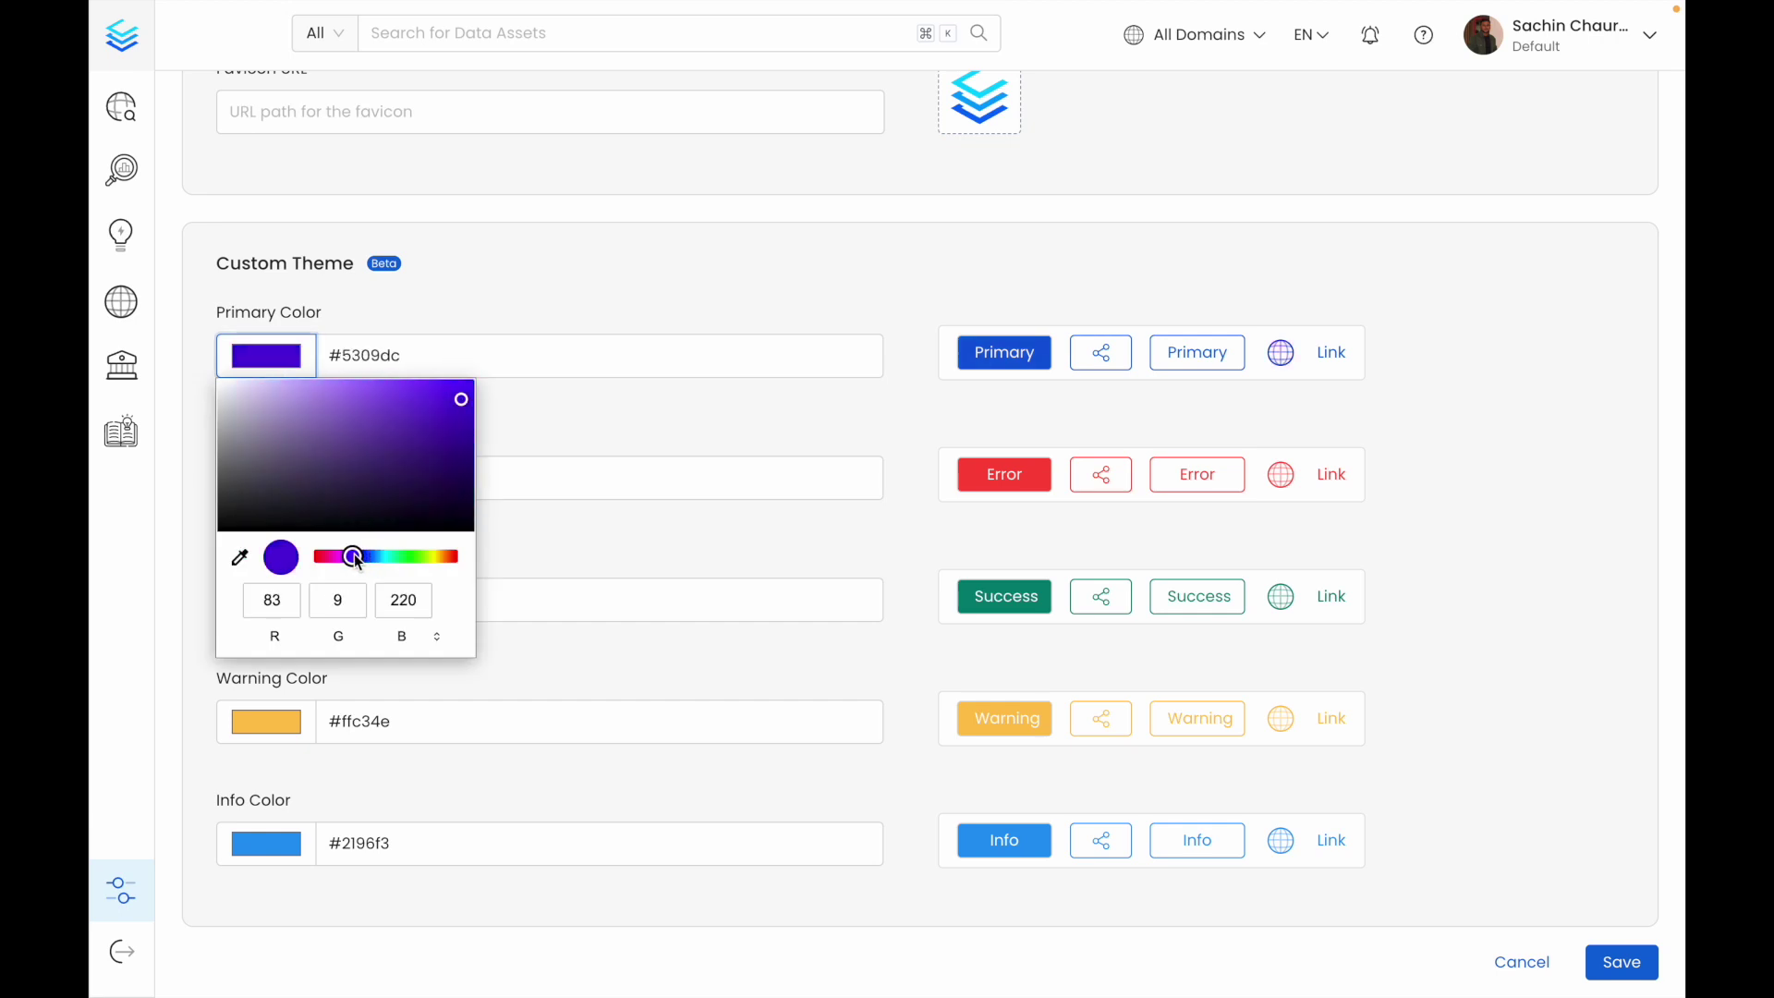
pyautogui.click(575, 402)
# Step: Change the info colour to green #1ff498 and save the theme
pyautogui.click(257, 839)
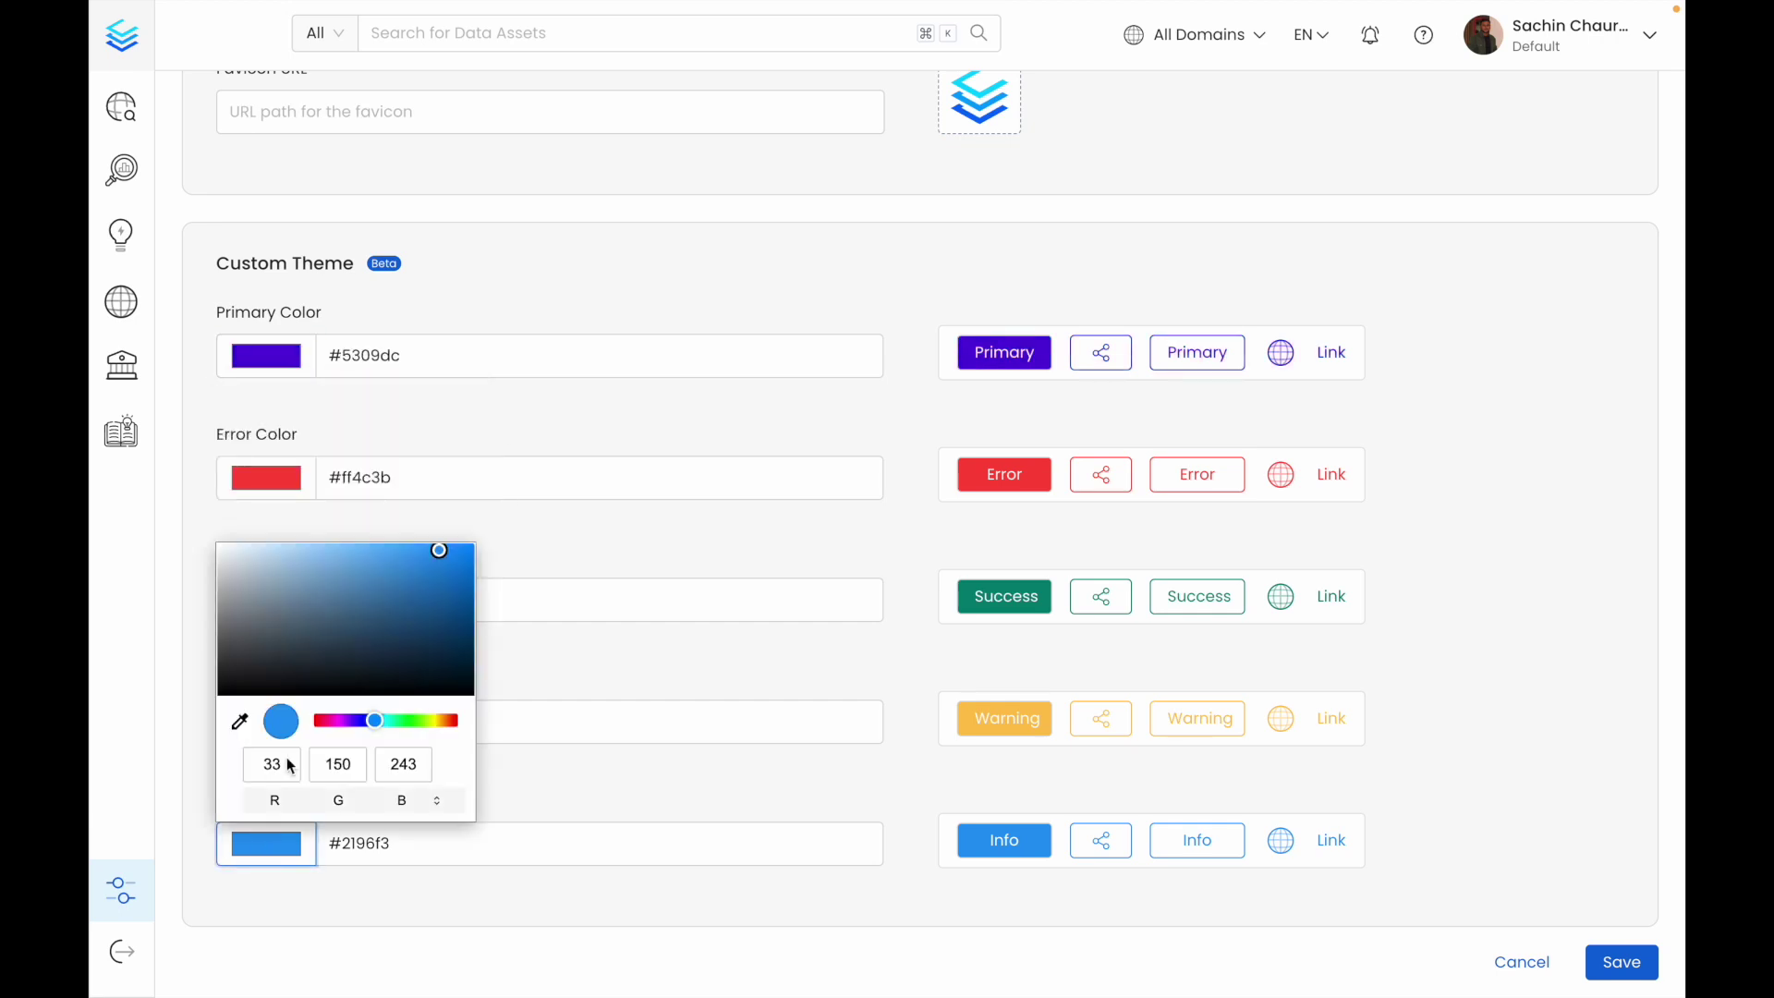
pyautogui.moveTo(374, 724); pyautogui.dragTo(395, 721)
pyautogui.click(1252, 641)
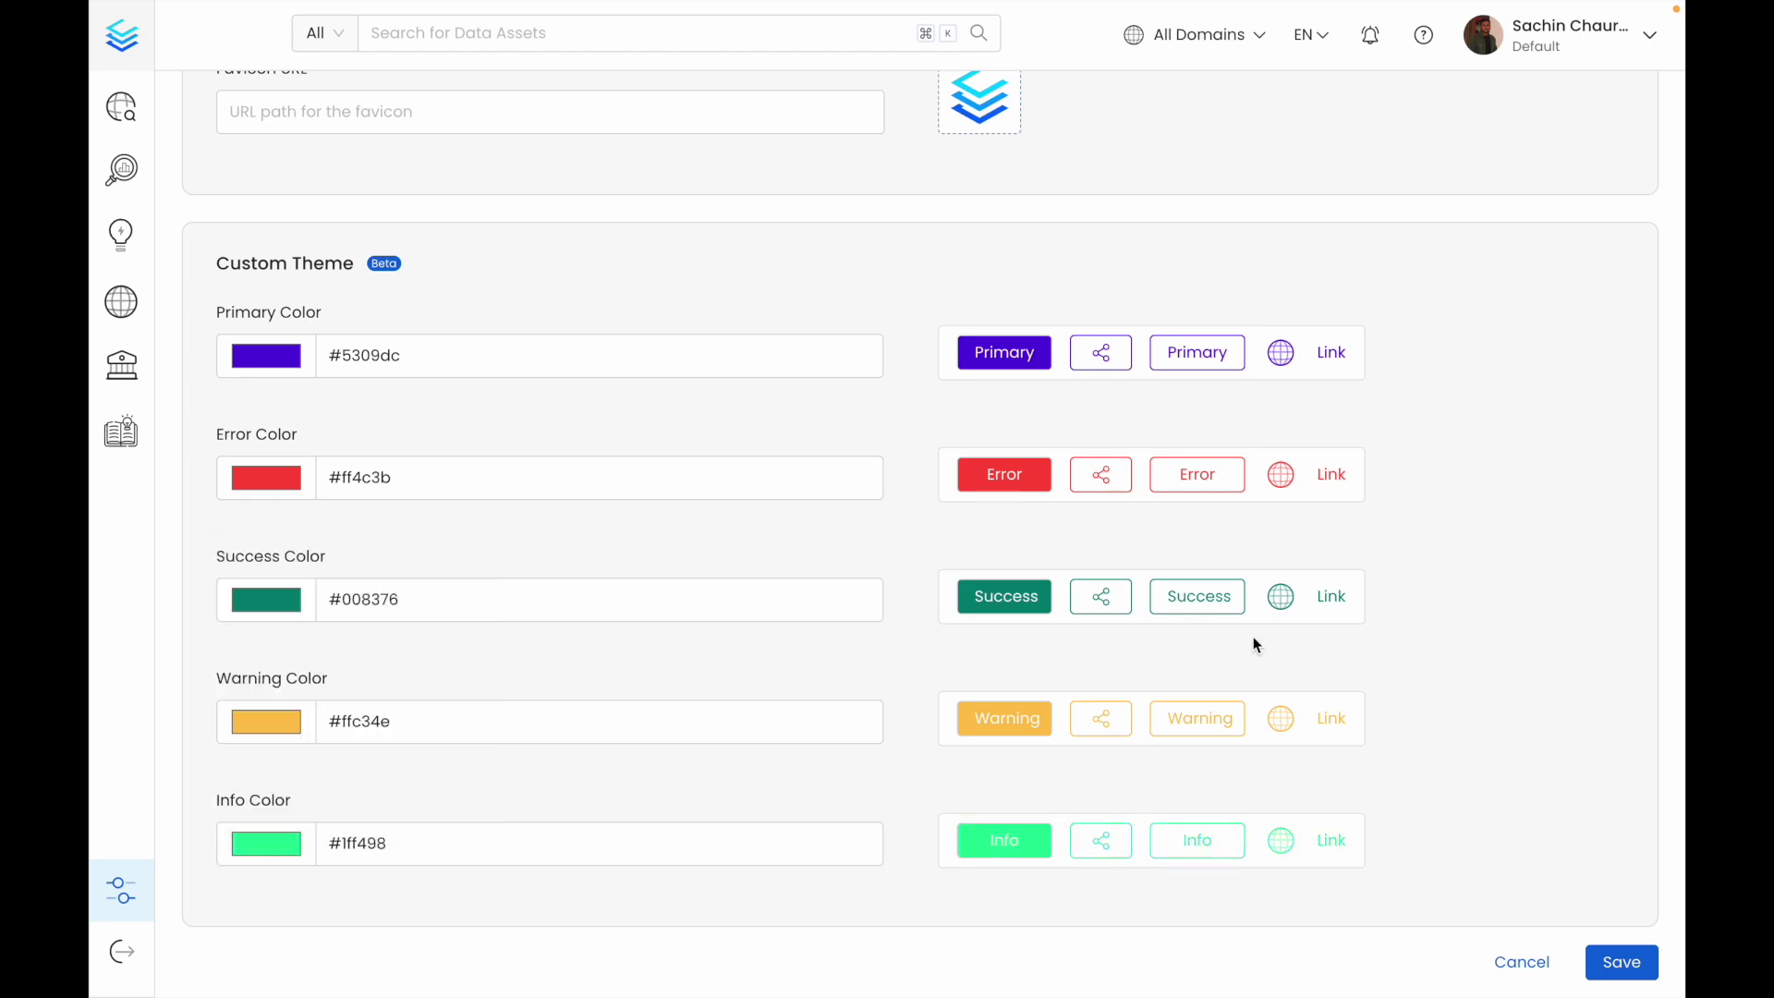
pyautogui.click(1620, 968)
pyautogui.scroll(5, 1261, 709)
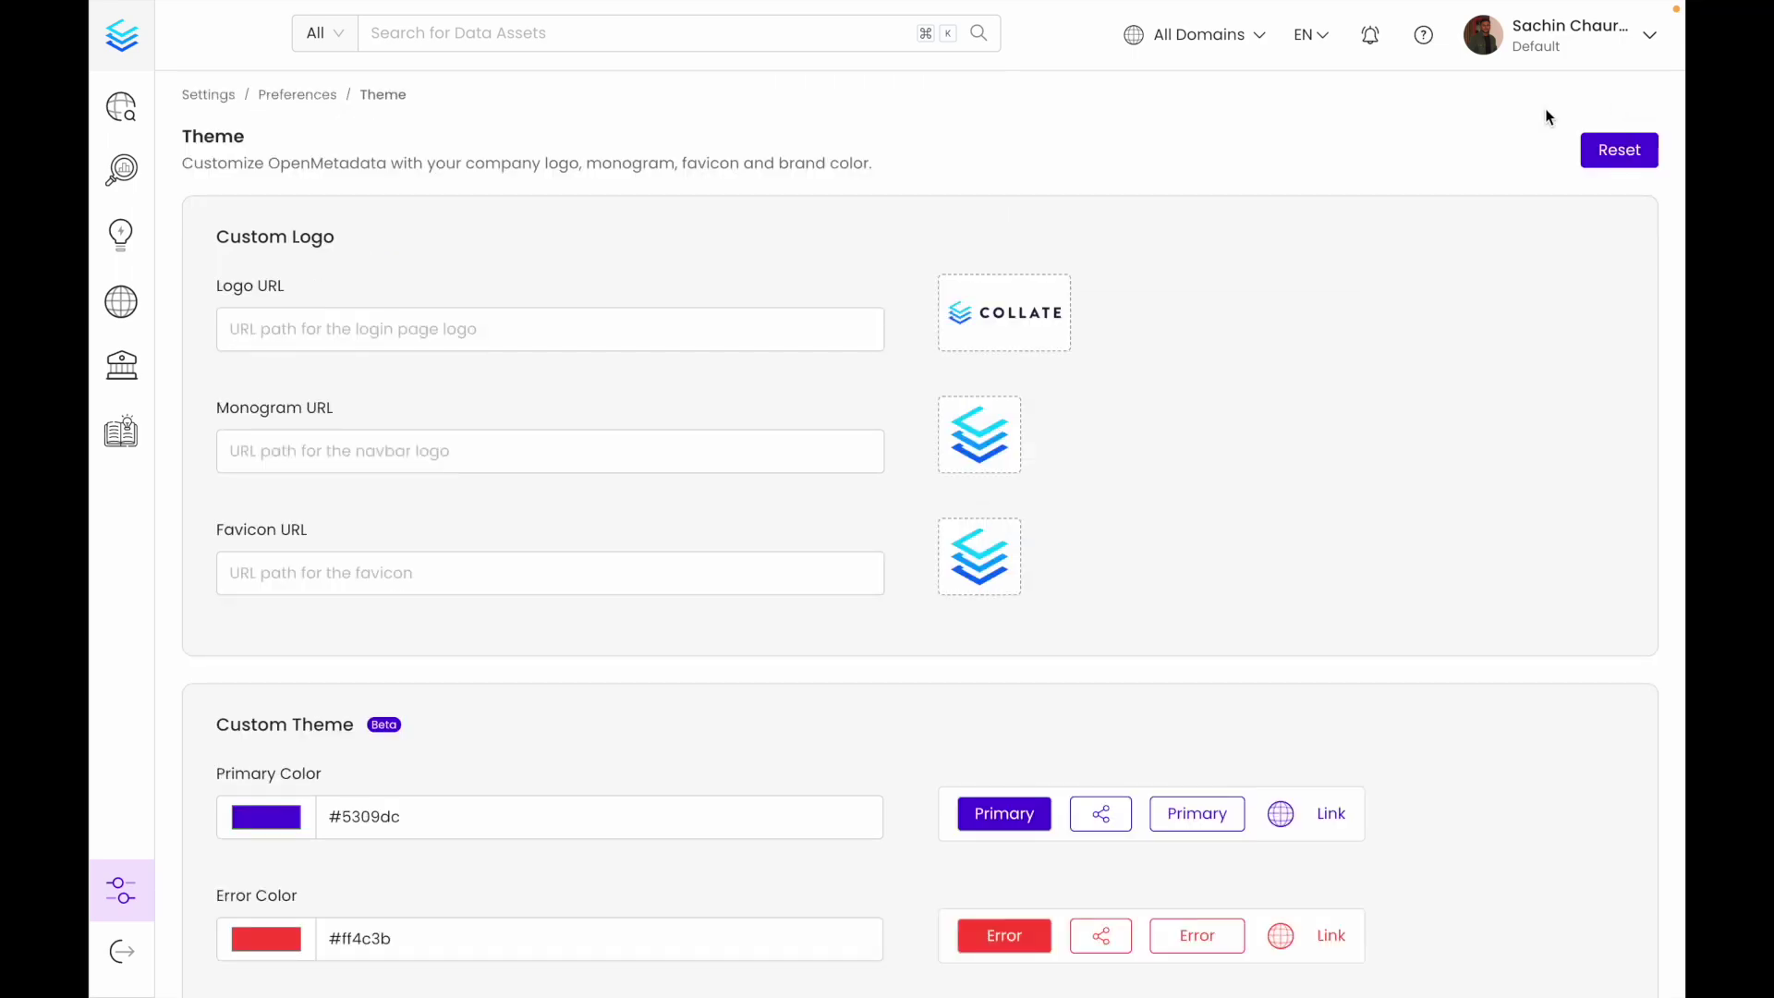
# Step: Check the purple theme on Explore and dim_address_clean's Profiler and Lineage tabs
pyautogui.click(122, 106)
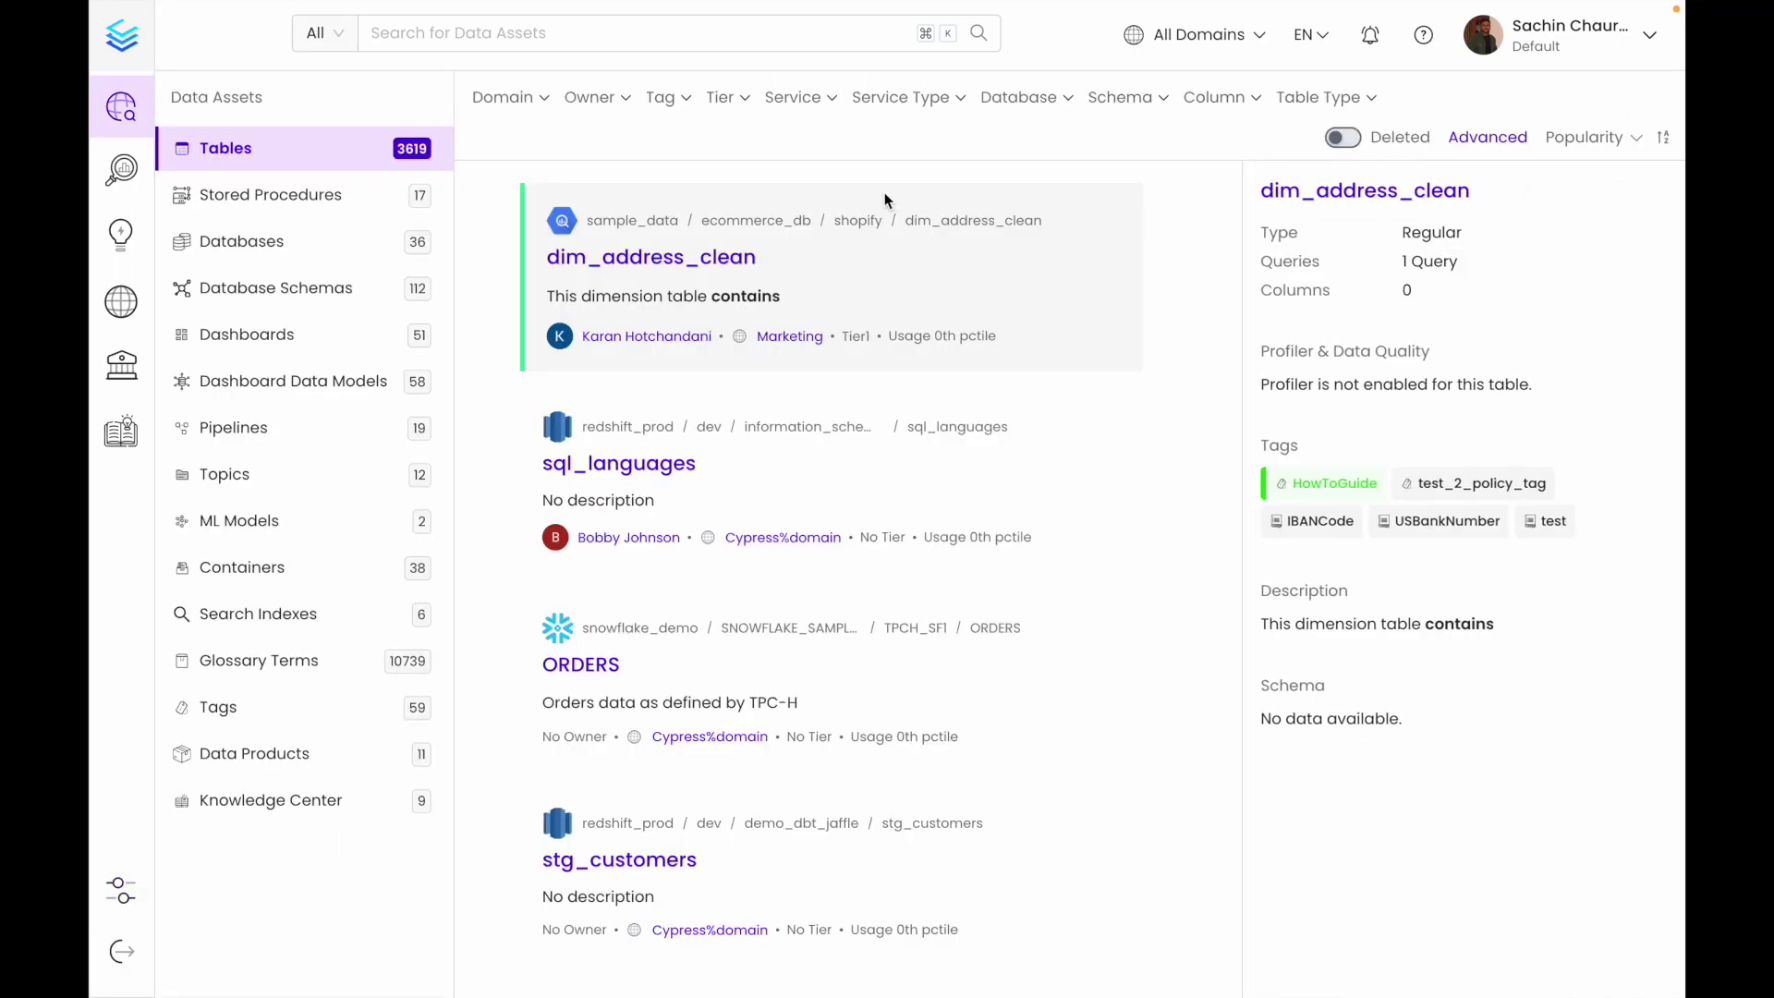
pyautogui.click(555, 257)
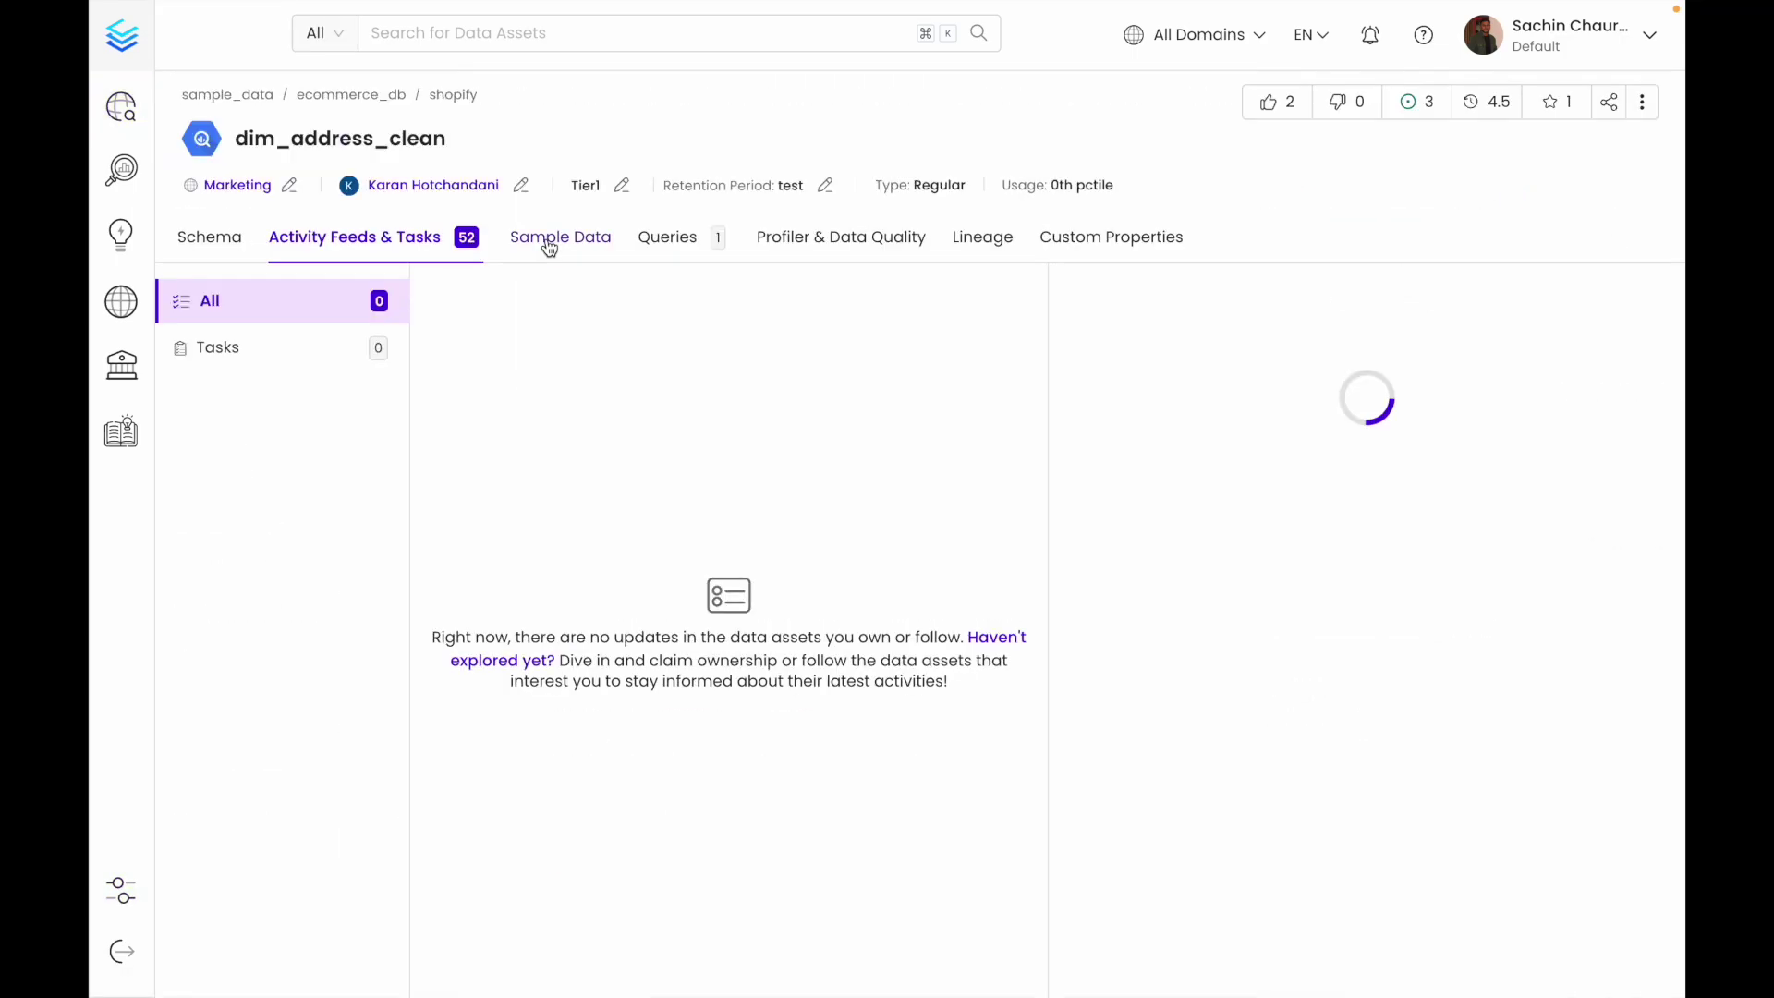
pyautogui.click(840, 237)
pyautogui.click(1009, 244)
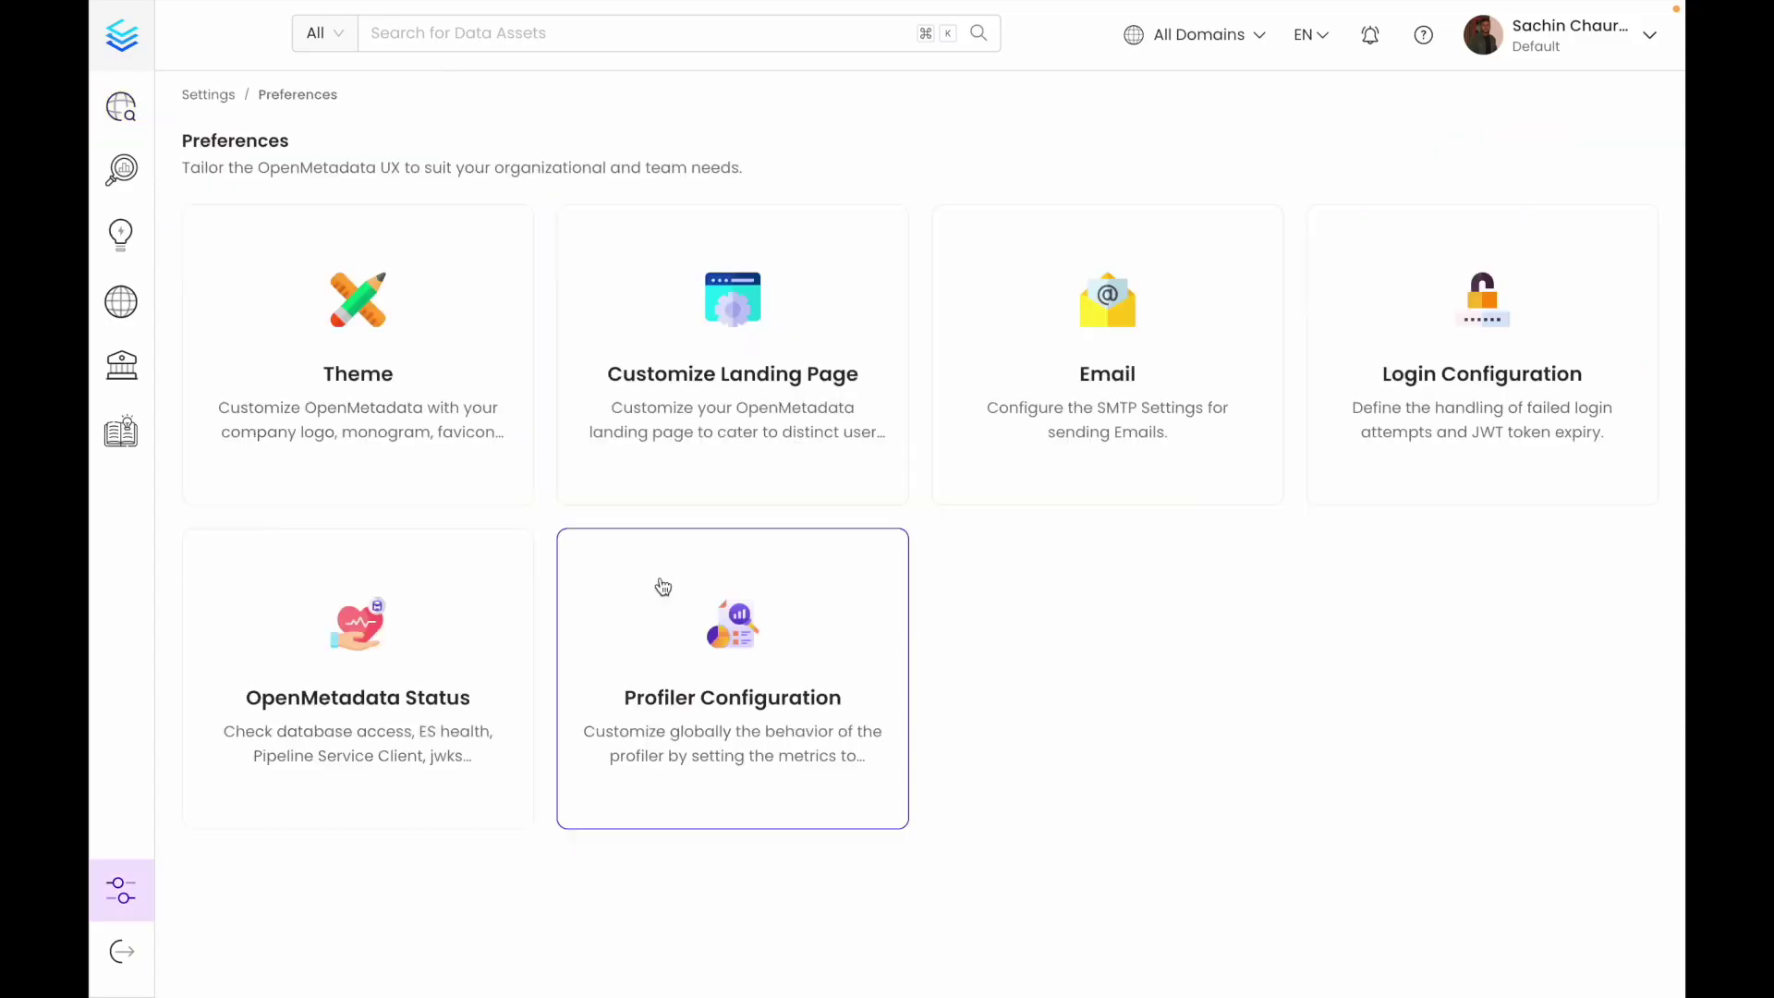
# Step: Reset the Theme settings to restore the default blue primary colour #0968da
pyautogui.click(331, 379)
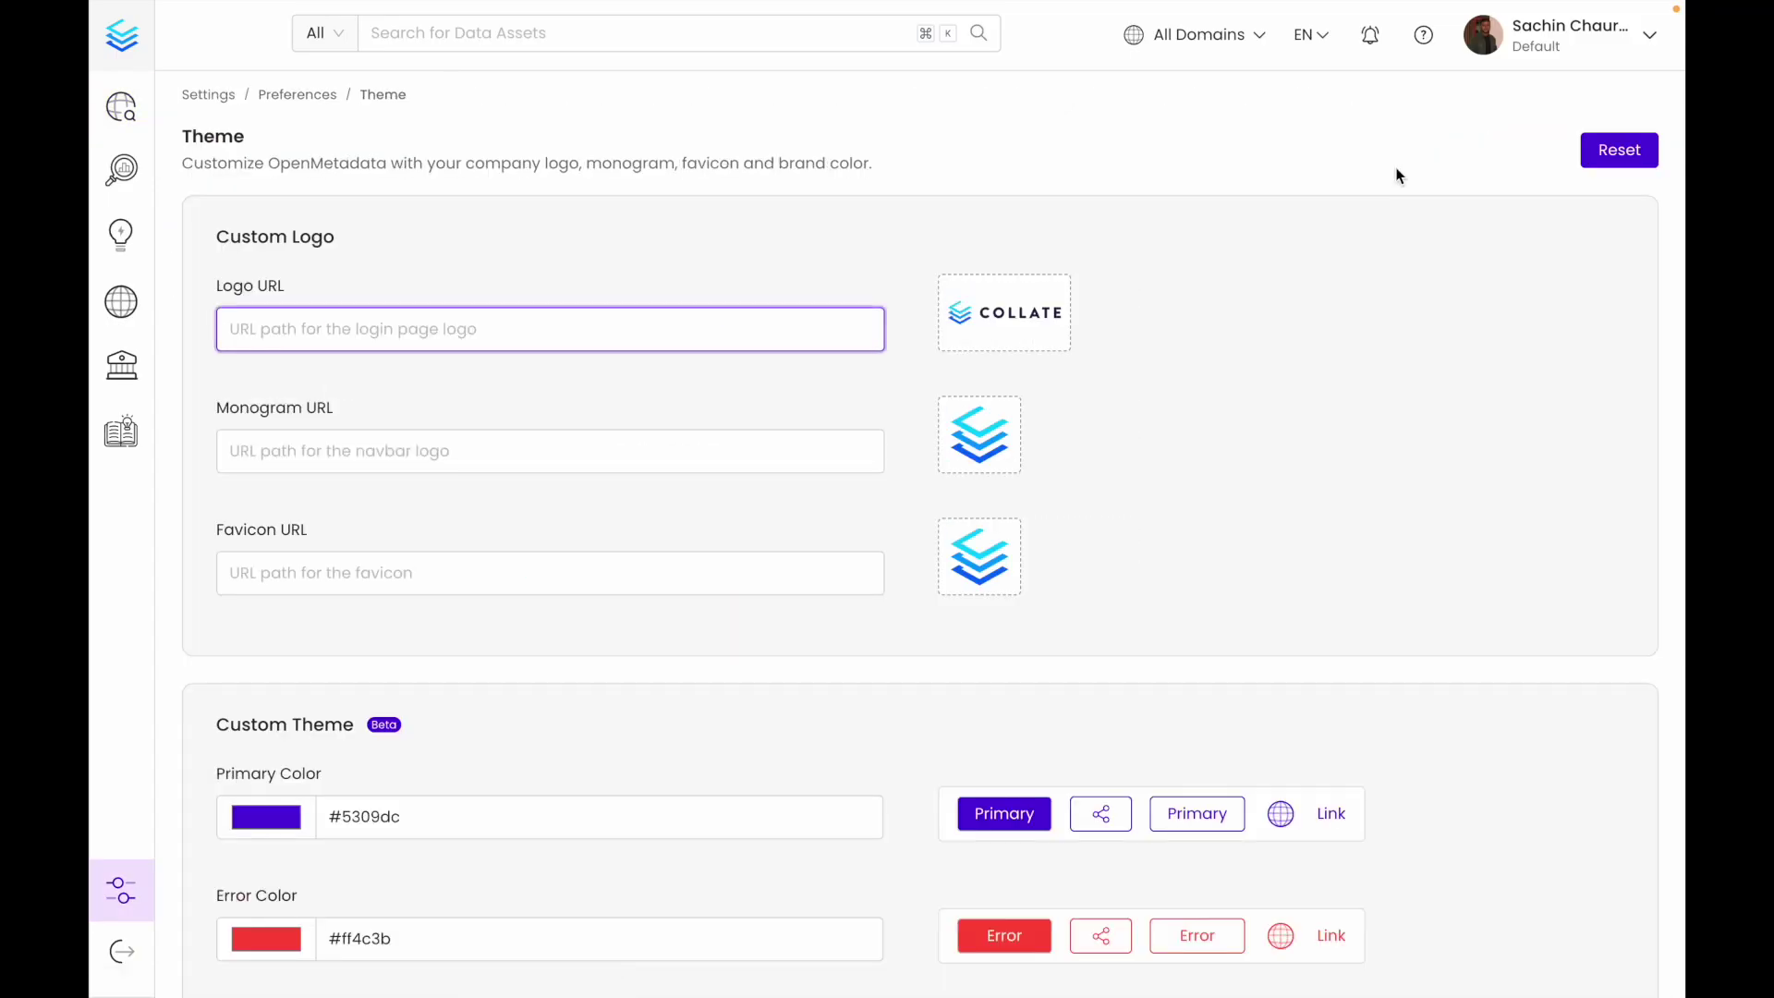
pyautogui.click(1611, 167)
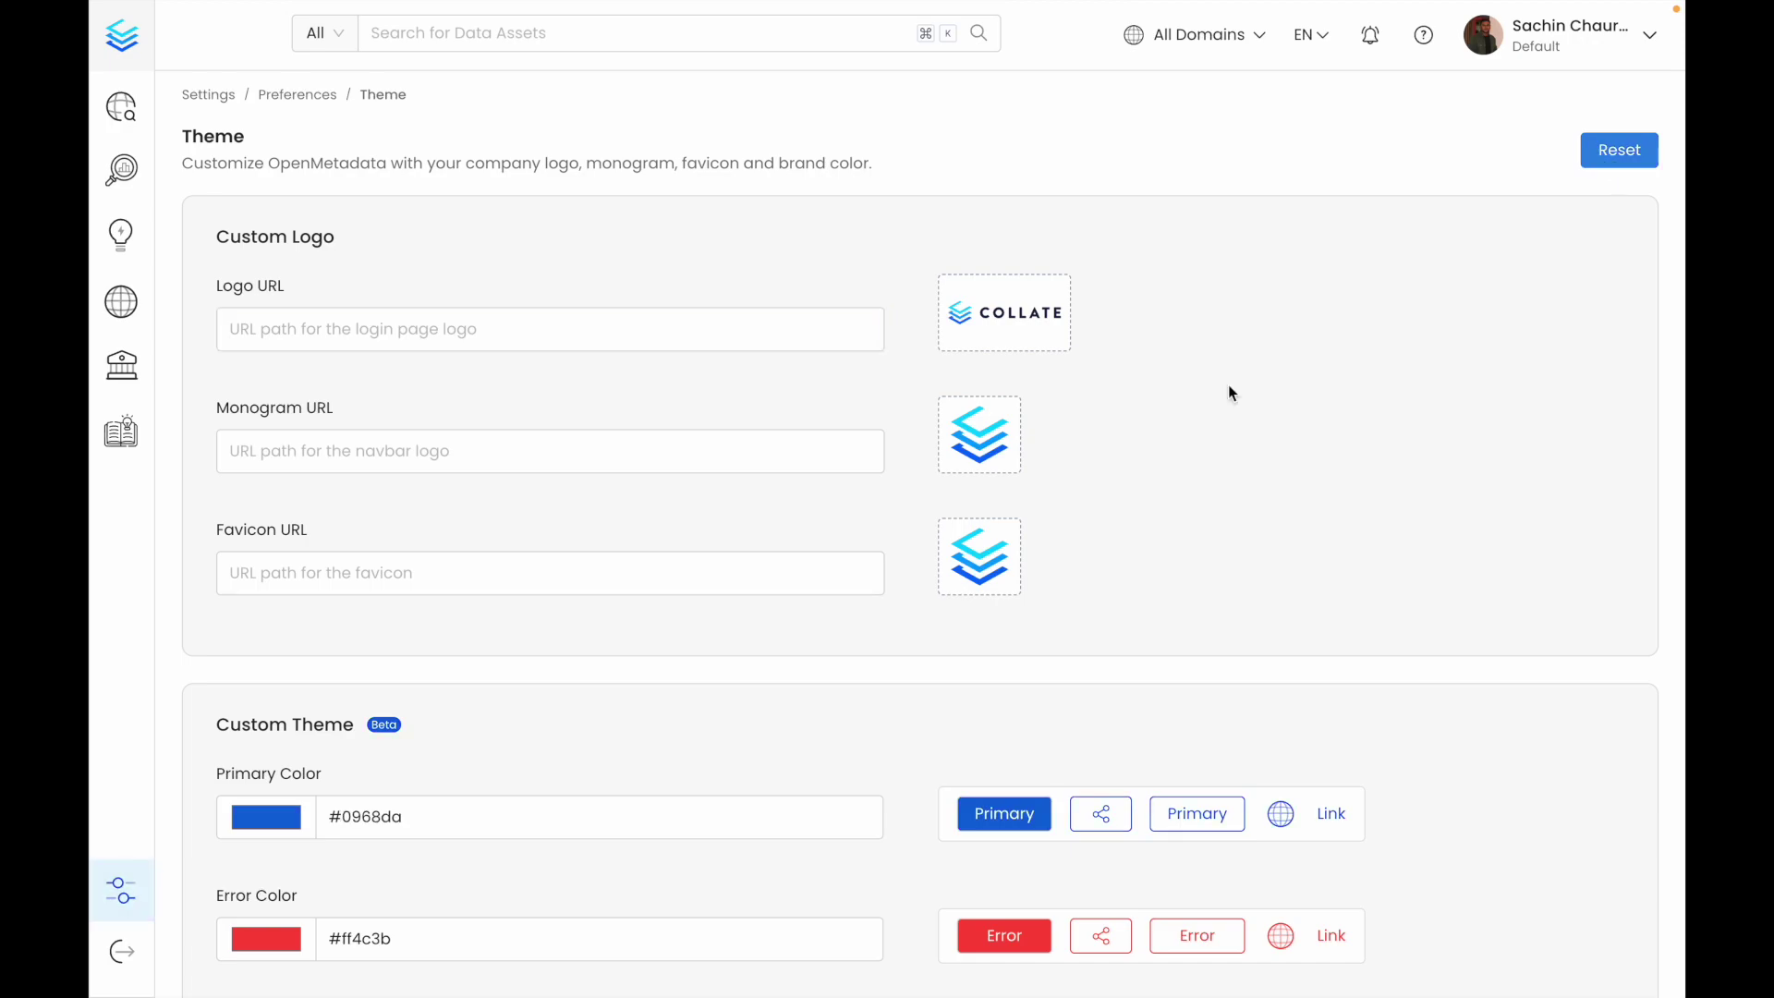